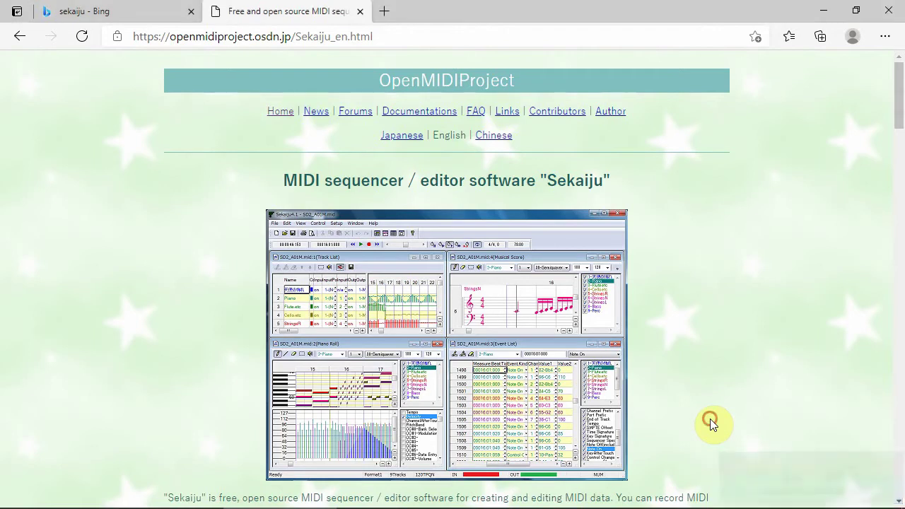
Step: Scroll down the Sekaiju project page's download table and start the Sekaiju6.1 download
{"action": "scroll", "coordinate": [784, 406], "scroll_direction": "down", "scroll_amount": 5}
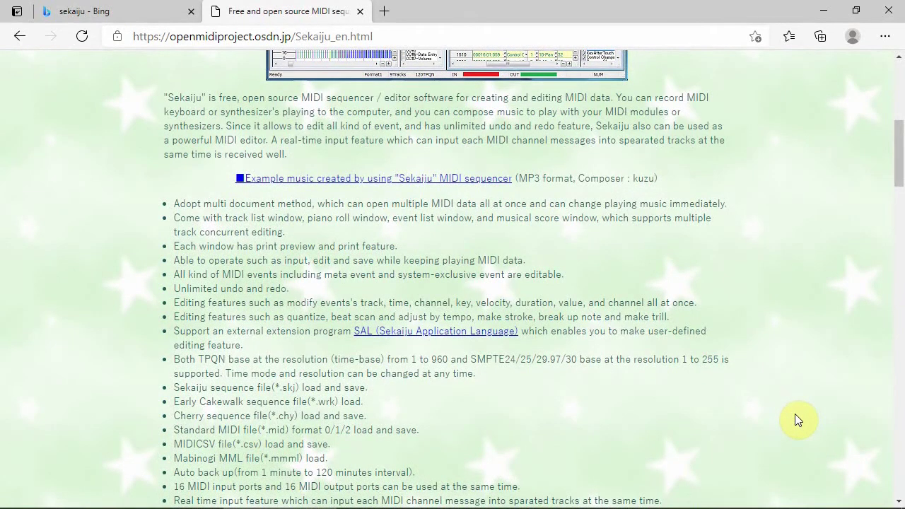
{"action": "scroll", "coordinate": [795, 414], "scroll_direction": "down", "scroll_amount": 5}
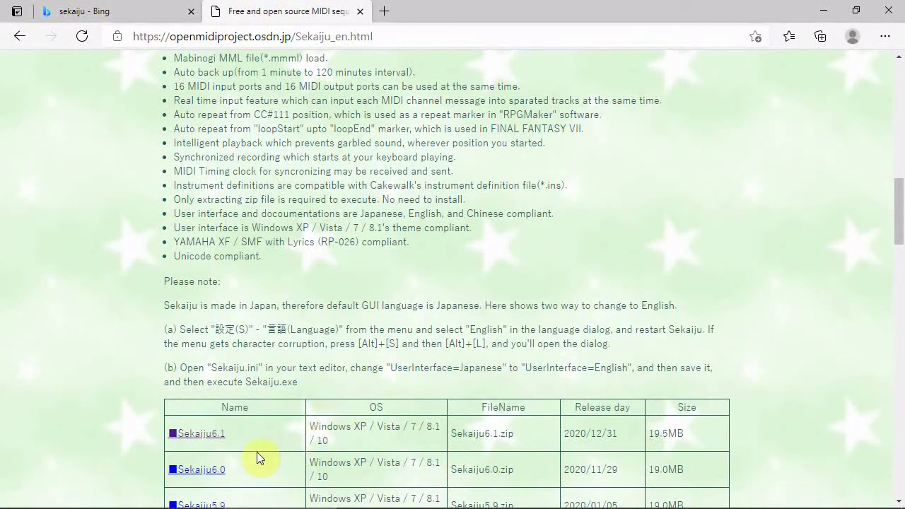
{"action": "left_click", "coordinate": [208, 440]}
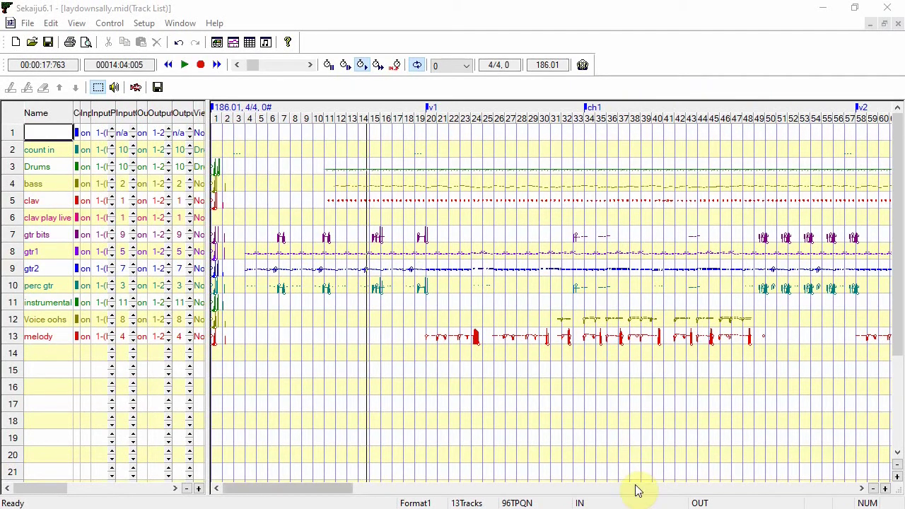
Step: Zoom the track timeline out, in, and back out to show measures 1–60
{"action": "left_click", "coordinate": [876, 490]}
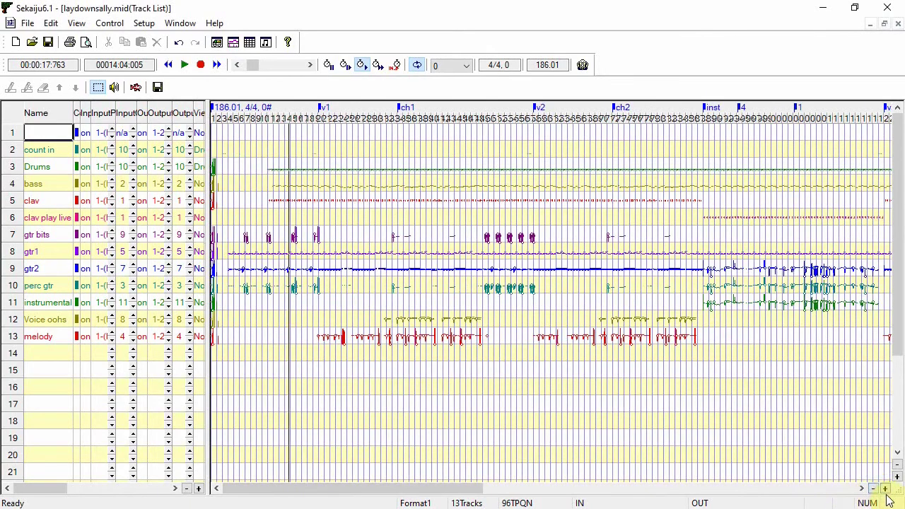
{"action": "left_click", "coordinate": [886, 489]}
{"action": "left_click", "coordinate": [886, 490]}
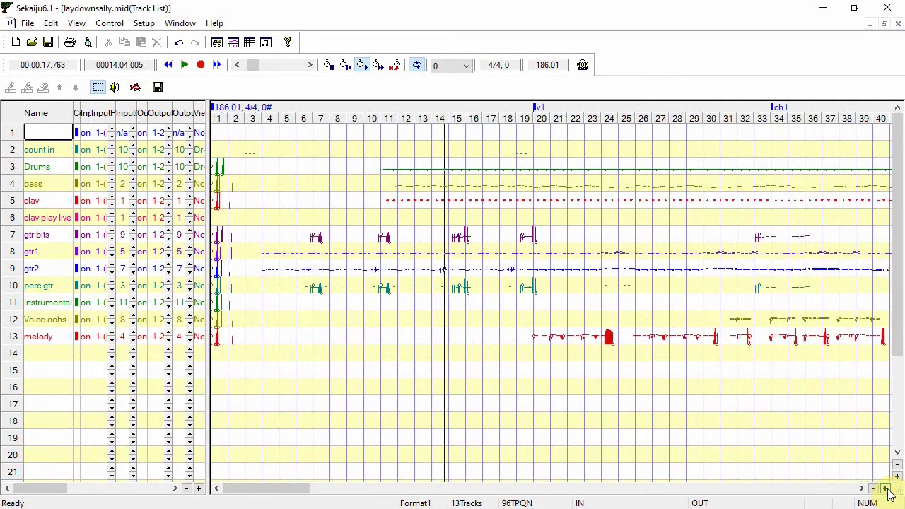
{"action": "left_click", "coordinate": [875, 490]}
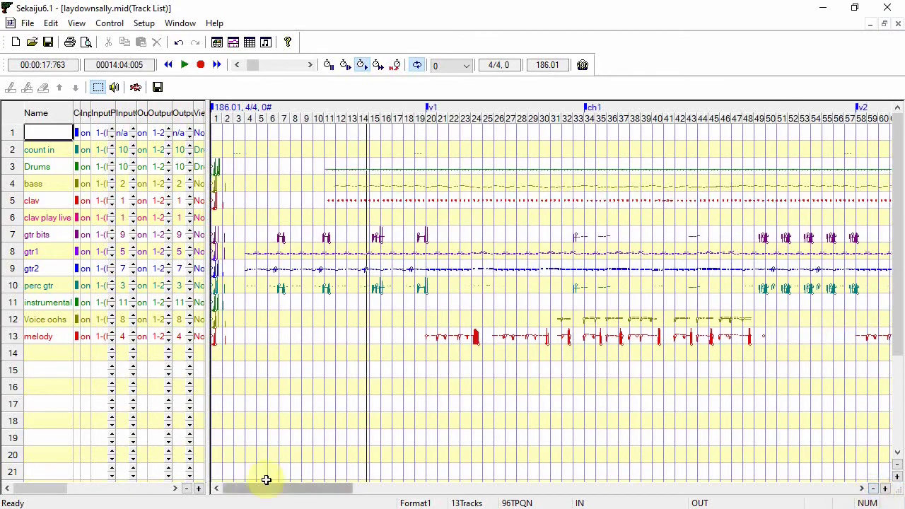
Step: Widen the track list to reveal the NumEv column and solo the bass track
{"action": "left_click_drag", "start_coordinate": [226, 476], "coordinate": [488, 470]}
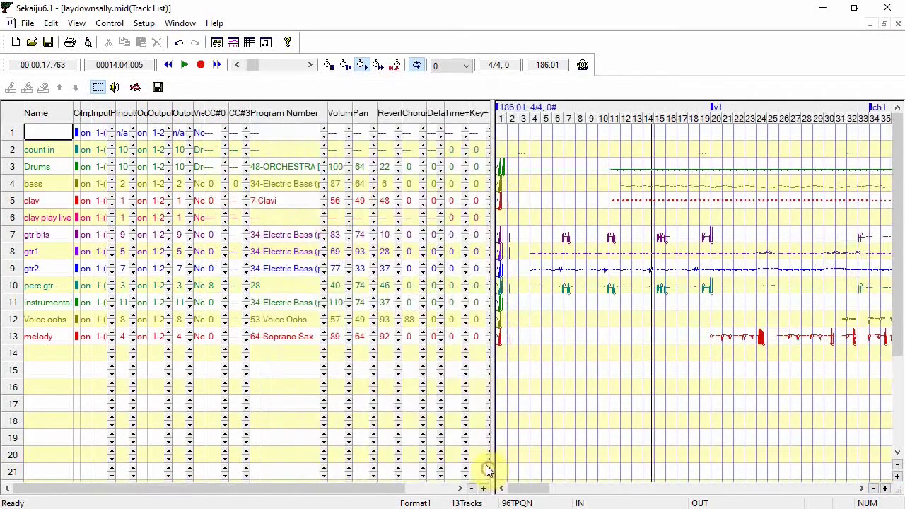
{"action": "left_click_drag", "start_coordinate": [490, 431], "coordinate": [670, 418]}
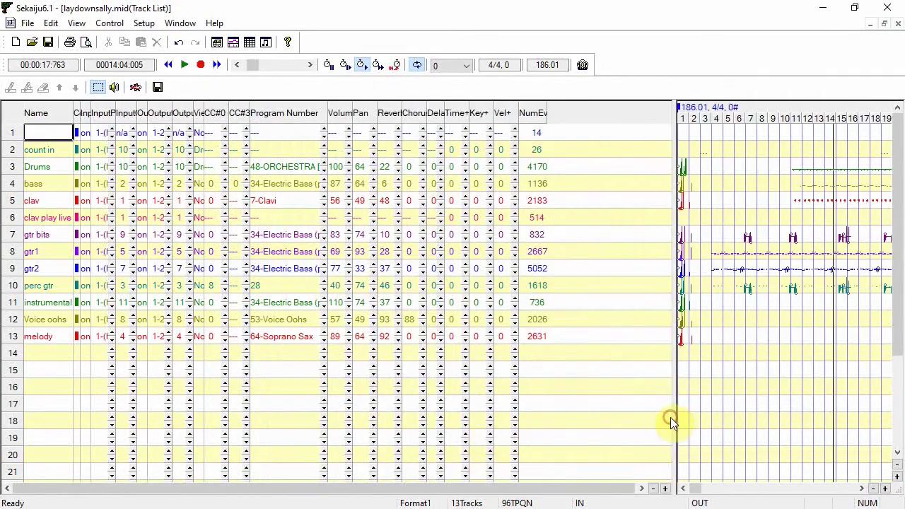
{"action": "right_click", "coordinate": [116, 165]}
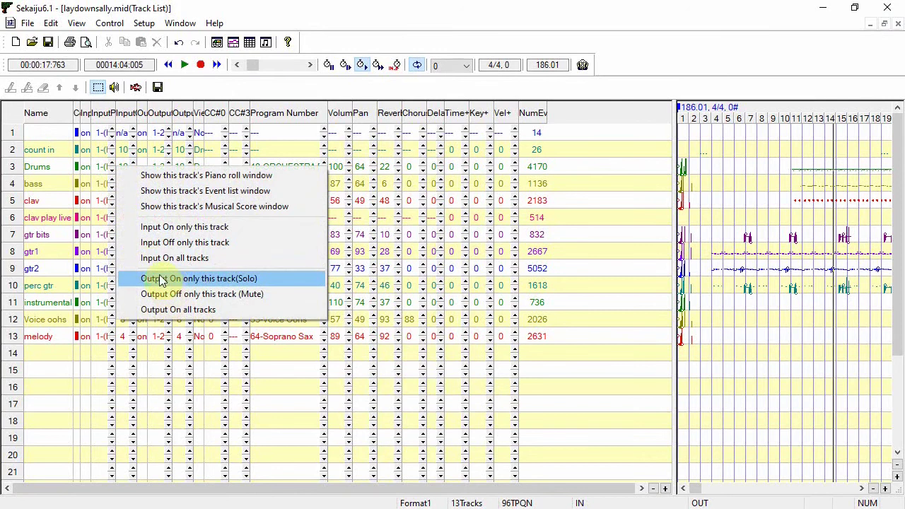
{"action": "left_click", "coordinate": [34, 184]}
{"action": "right_click", "coordinate": [39, 181]}
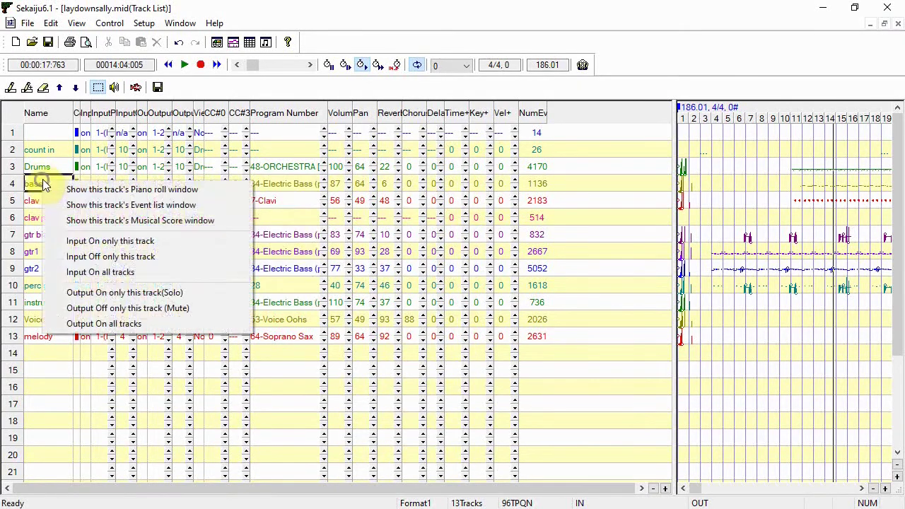
{"action": "left_click", "coordinate": [112, 294]}
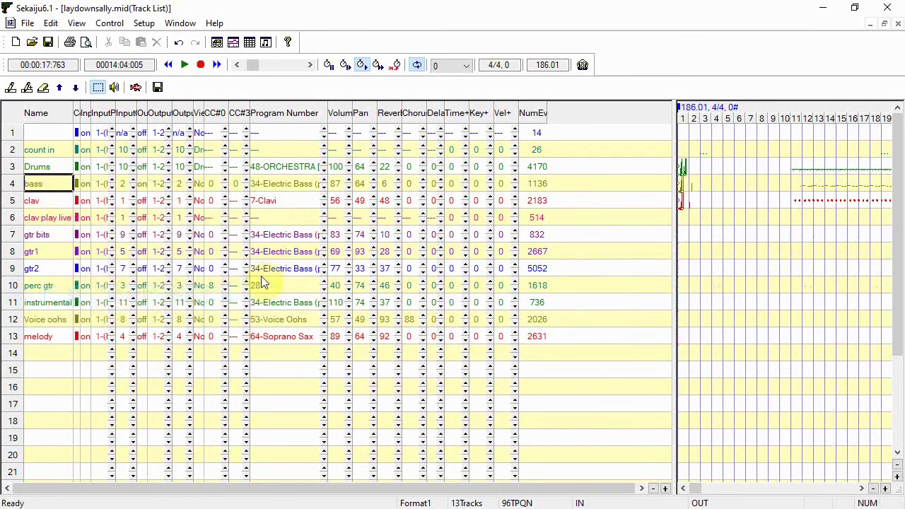
Step: Play the song and audition bass voices, settling on 34-Electric Bass (pick)
{"action": "key", "text": "space"}
{"action": "right_click", "coordinate": [294, 186]}
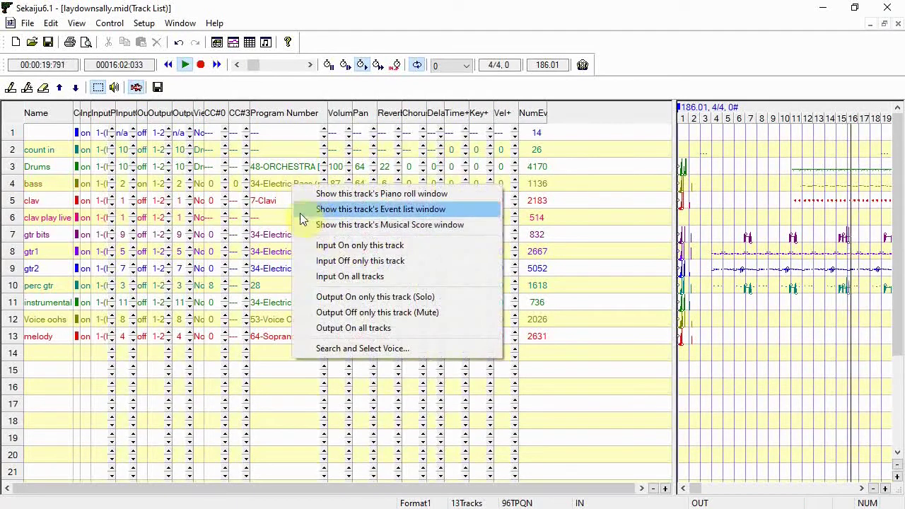
{"action": "left_click", "coordinate": [349, 348]}
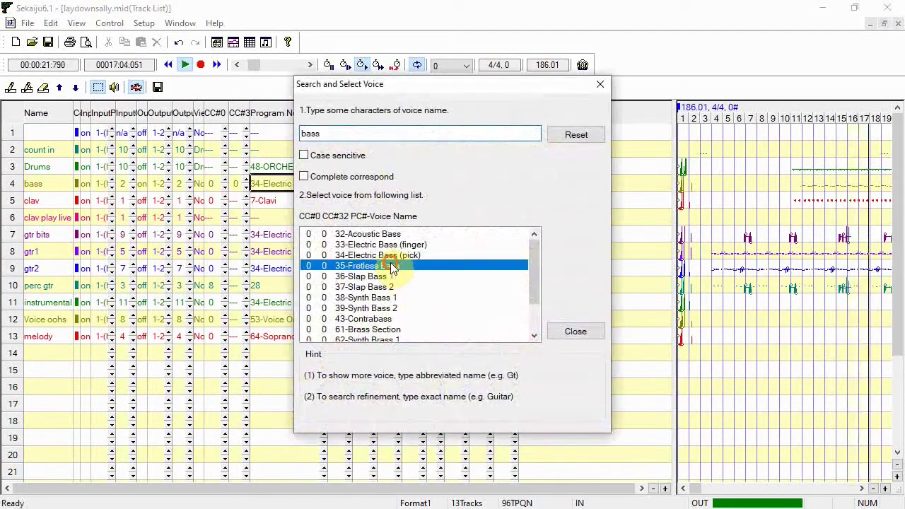
{"action": "left_click", "coordinate": [386, 266]}
{"action": "left_click", "coordinate": [385, 256]}
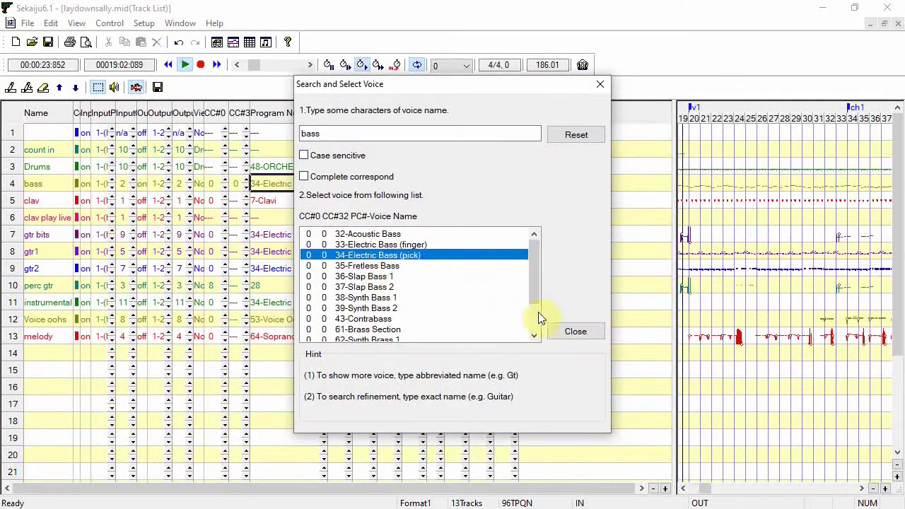
{"action": "left_click", "coordinate": [577, 332]}
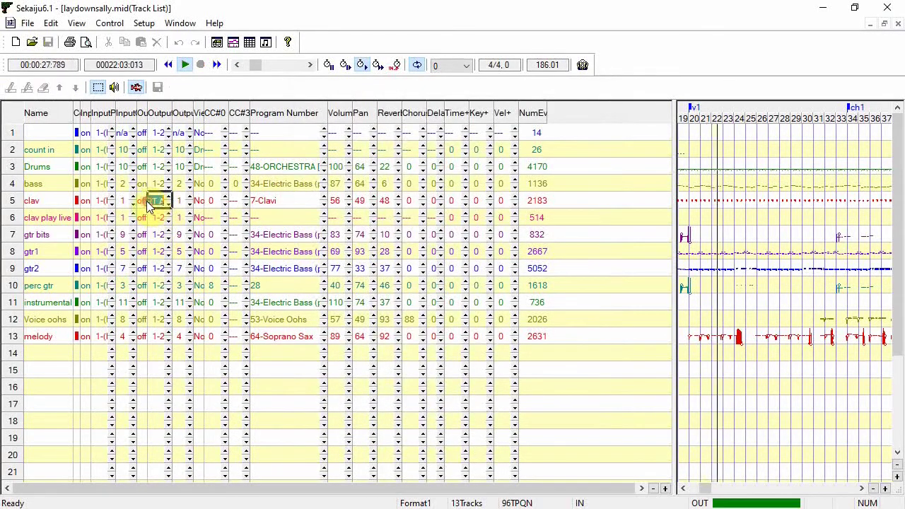
Step: Re-enable output on clav, gtr1, gtr2, then all tracks; stop playback and widen the timeline
{"action": "double_click", "coordinate": [142, 201]}
{"action": "double_click", "coordinate": [142, 251]}
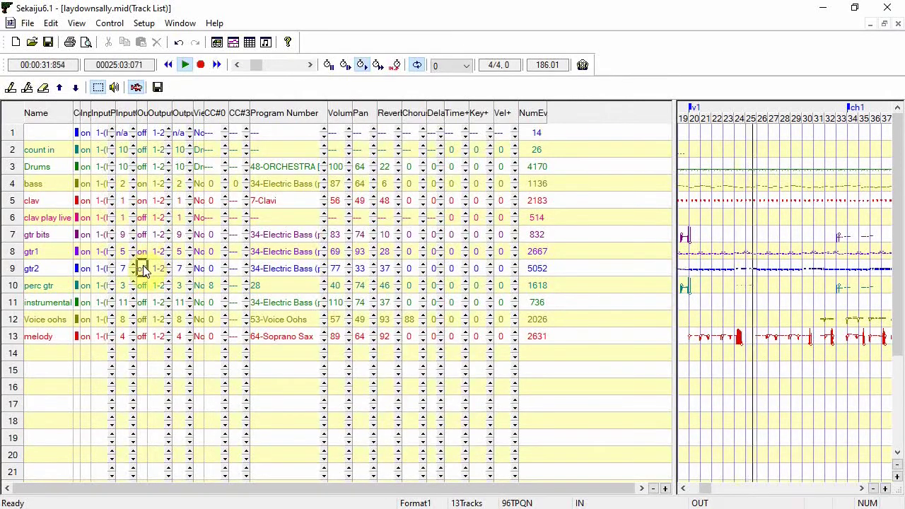
{"action": "double_click", "coordinate": [143, 269]}
{"action": "right_click", "coordinate": [143, 269]}
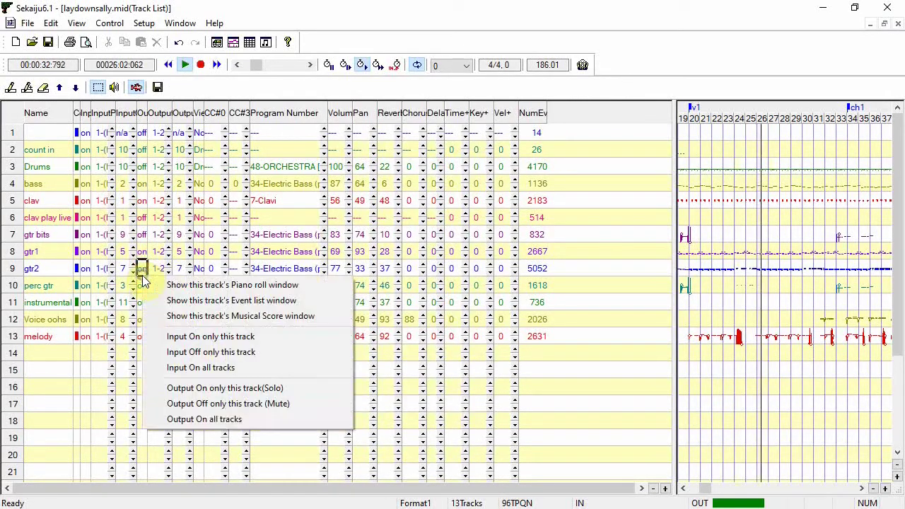
{"action": "left_click", "coordinate": [160, 422]}
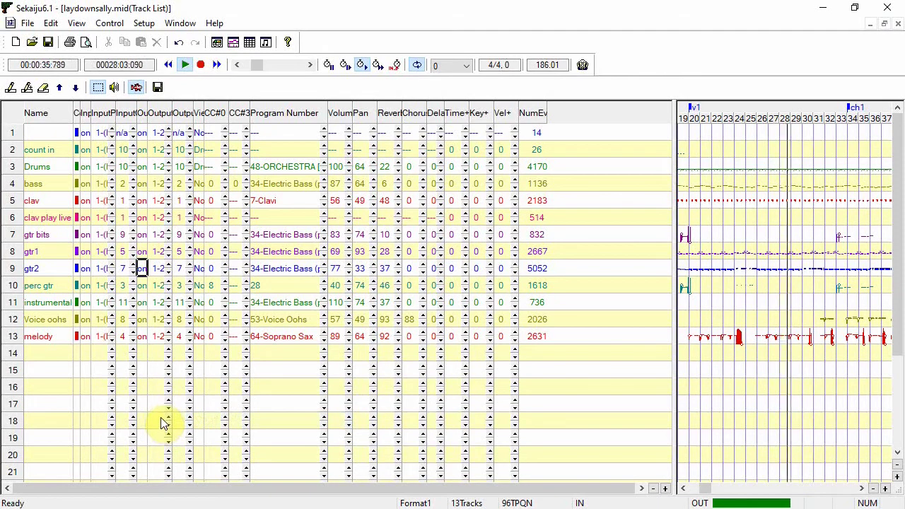
{"action": "key", "text": "space"}
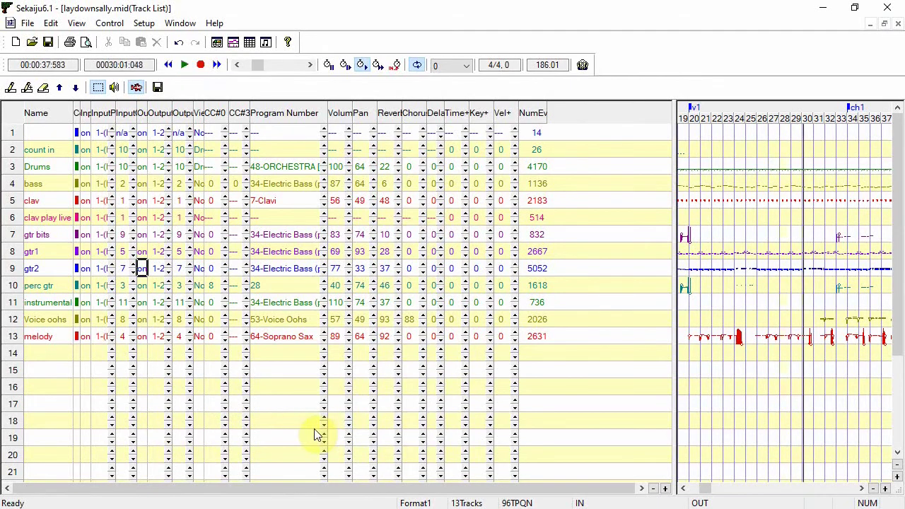
{"action": "left_click_drag", "start_coordinate": [675, 403], "coordinate": [295, 404]}
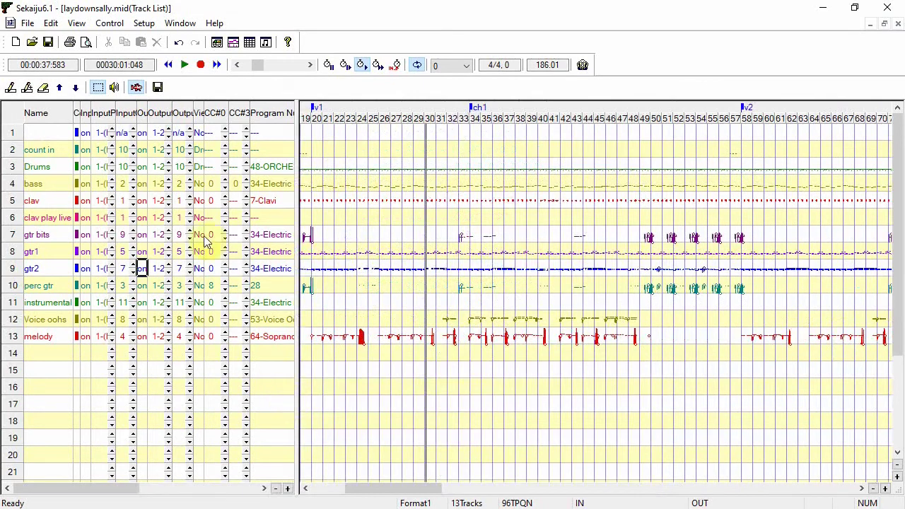
Step: Open the song in a piano roll and show velocity bars for all tracks
{"action": "left_click", "coordinate": [234, 41]}
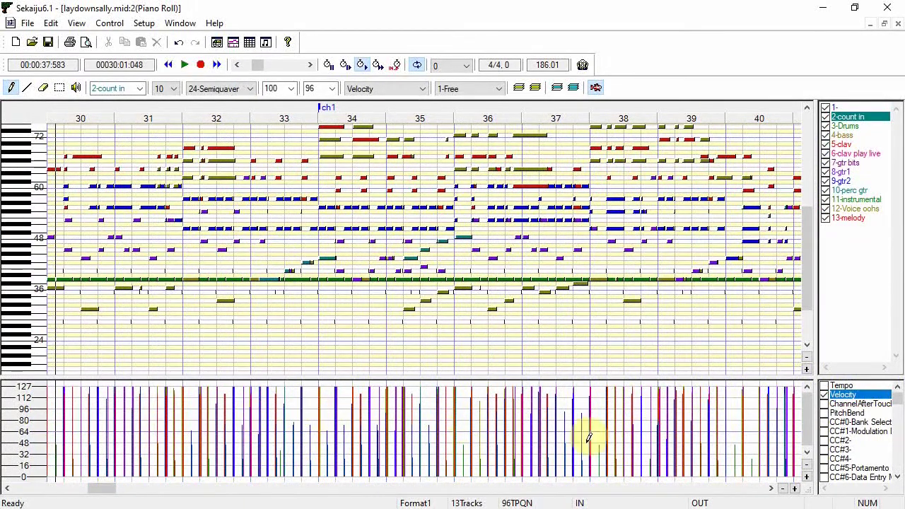
{"action": "left_click", "coordinate": [832, 414]}
{"action": "left_click", "coordinate": [826, 396]}
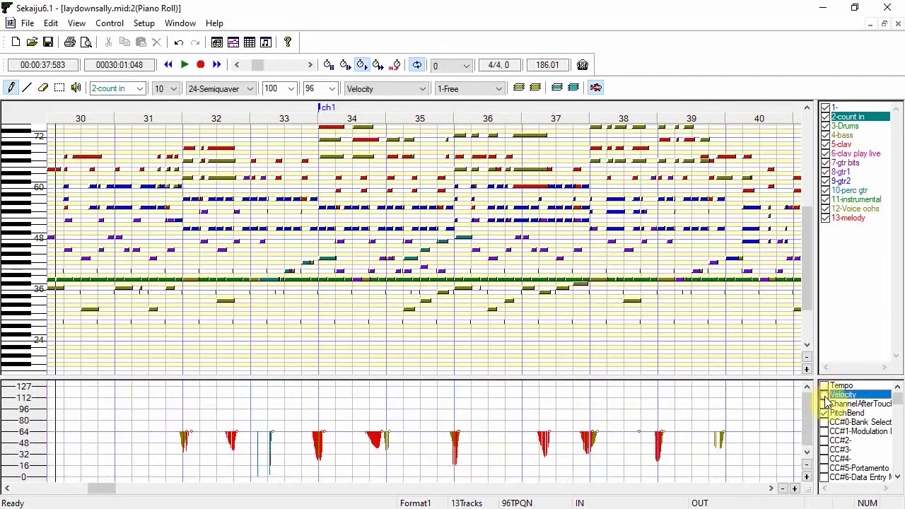
{"action": "left_click", "coordinate": [826, 397]}
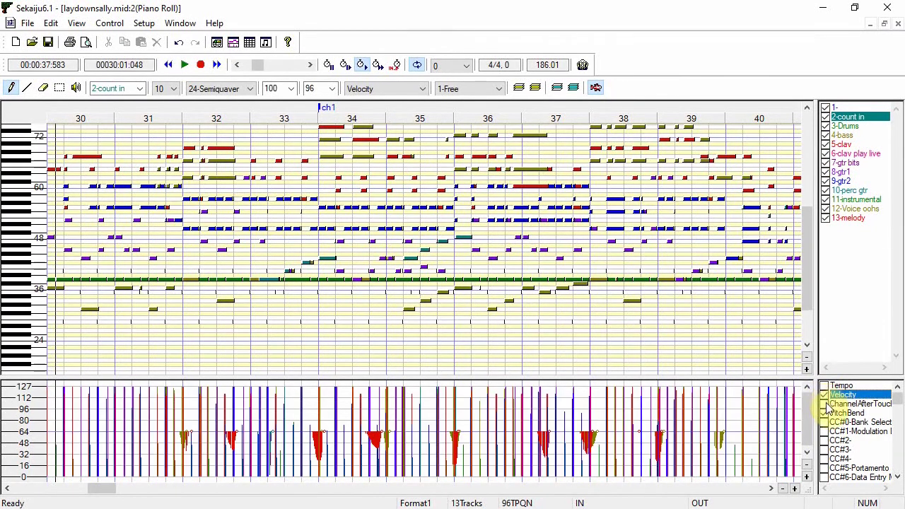
Step: Zoom the piano roll to measures 30–40 and switch the controller pane to PitchBend
{"action": "left_click", "coordinate": [785, 489]}
{"action": "left_click", "coordinate": [785, 488]}
{"action": "left_click", "coordinate": [796, 488]}
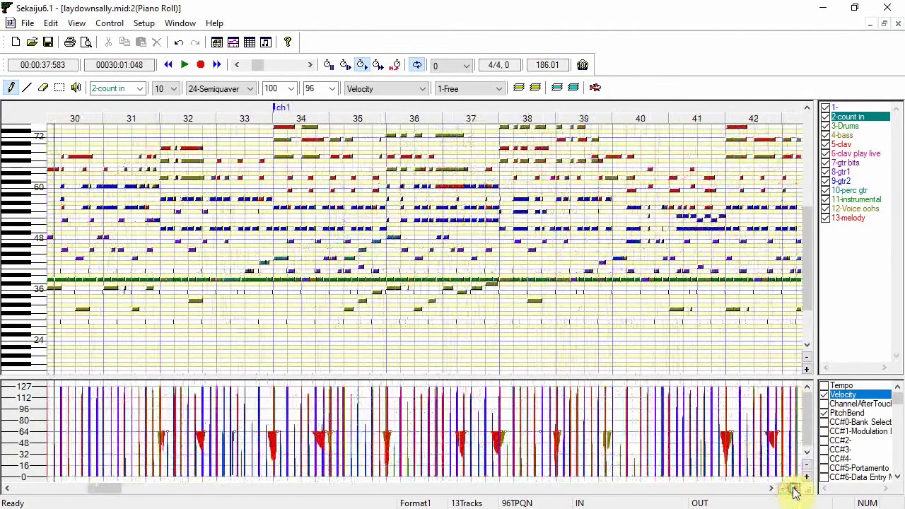
{"action": "left_click", "coordinate": [795, 489]}
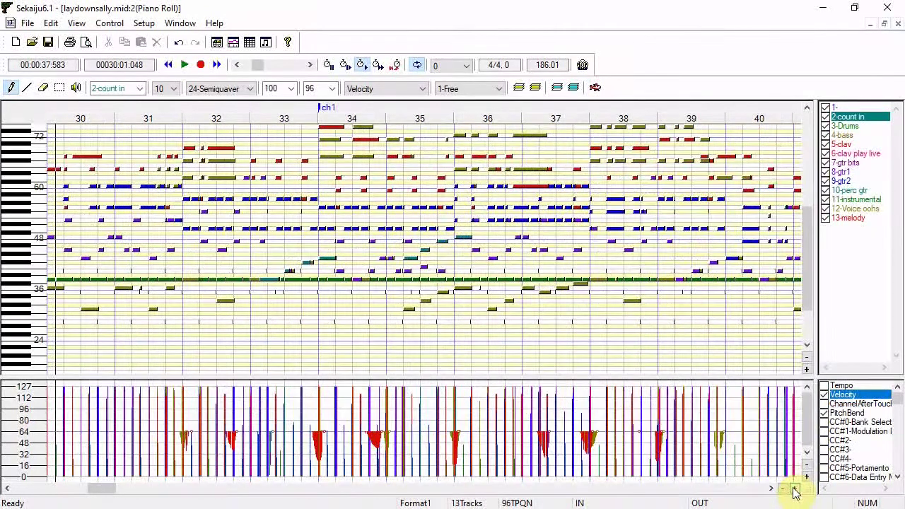
{"action": "left_click", "coordinate": [825, 413]}
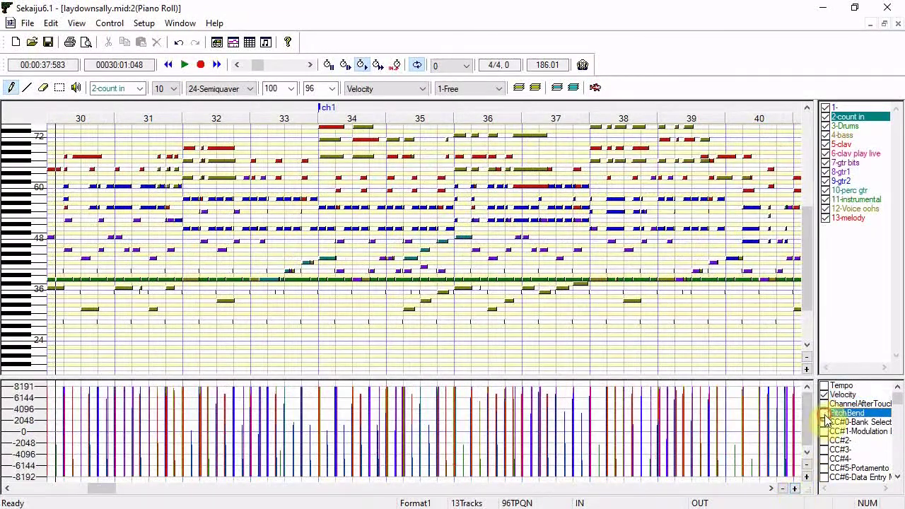
Step: Show only 5-clav notes, check a note's properties unchanged, then box-select the three notes ending bar 31
{"action": "left_click", "coordinate": [842, 145]}
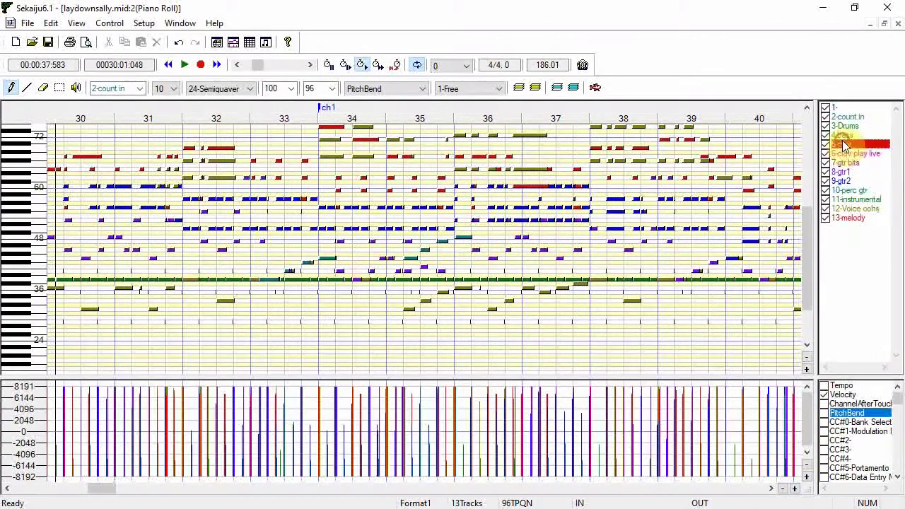
{"action": "left_click", "coordinate": [518, 87]}
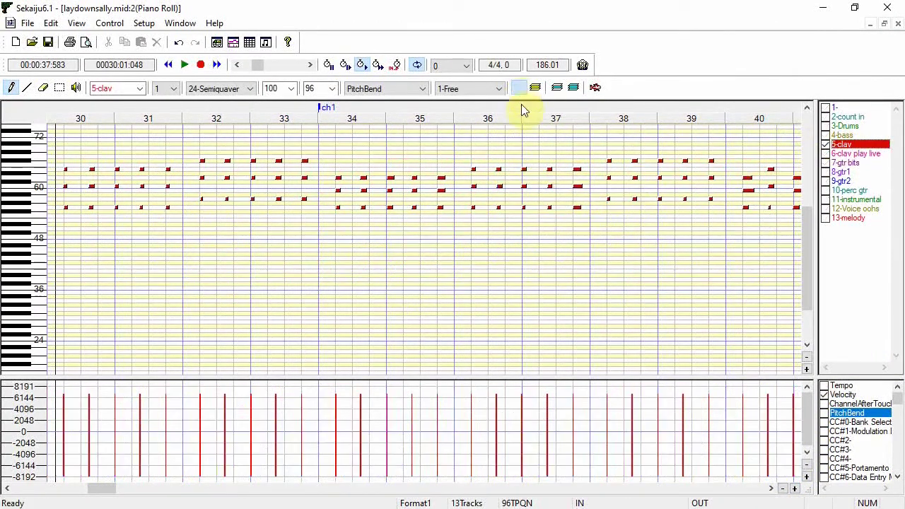
{"action": "right_click", "coordinate": [440, 207]}
{"action": "left_click", "coordinate": [487, 322]}
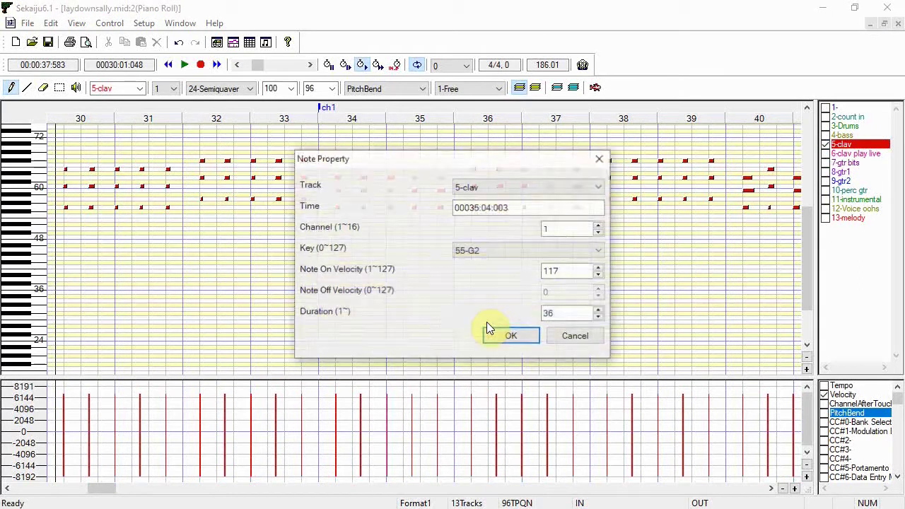
{"action": "left_click", "coordinate": [573, 336]}
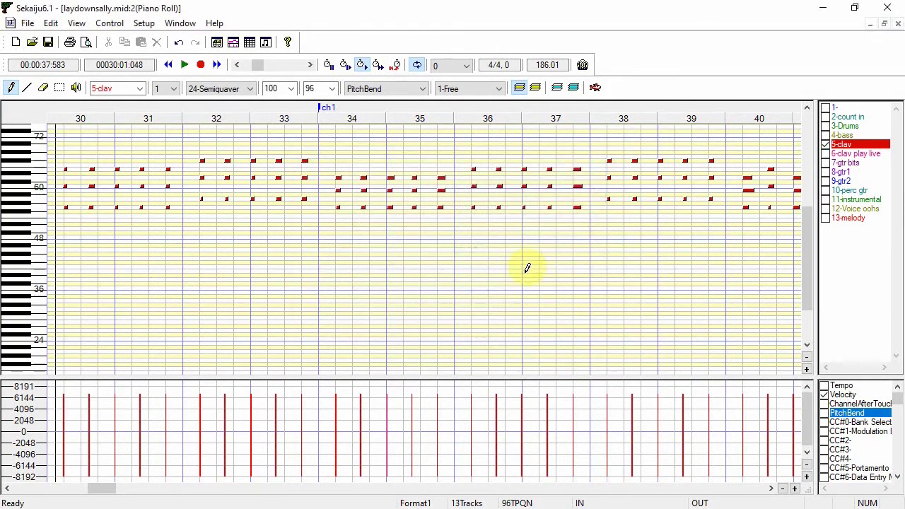
{"action": "left_click", "coordinate": [61, 88]}
{"action": "left_click_drag", "start_coordinate": [154, 148], "coordinate": [186, 222]}
Step: Use Edit > Modify Event's Velocity to set the selected clav notes to absolute 80
{"action": "left_click", "coordinate": [51, 22]}
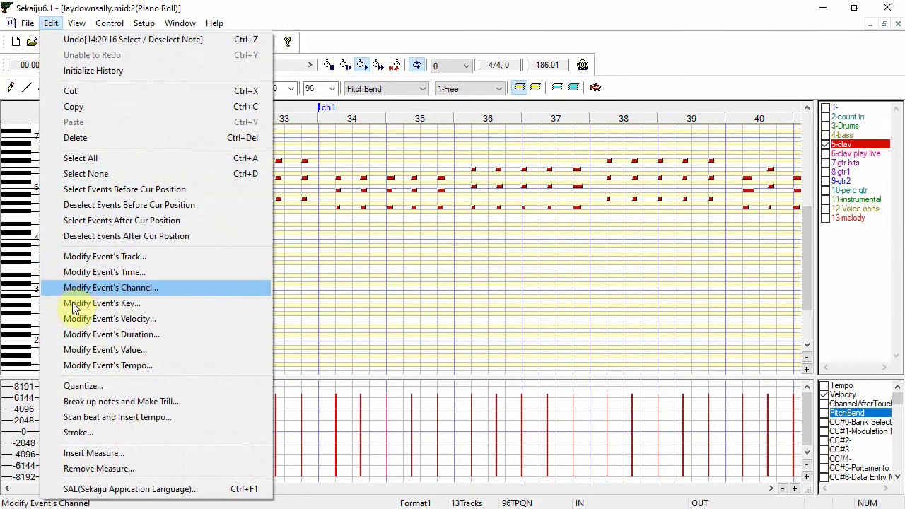
{"action": "left_click", "coordinate": [70, 319]}
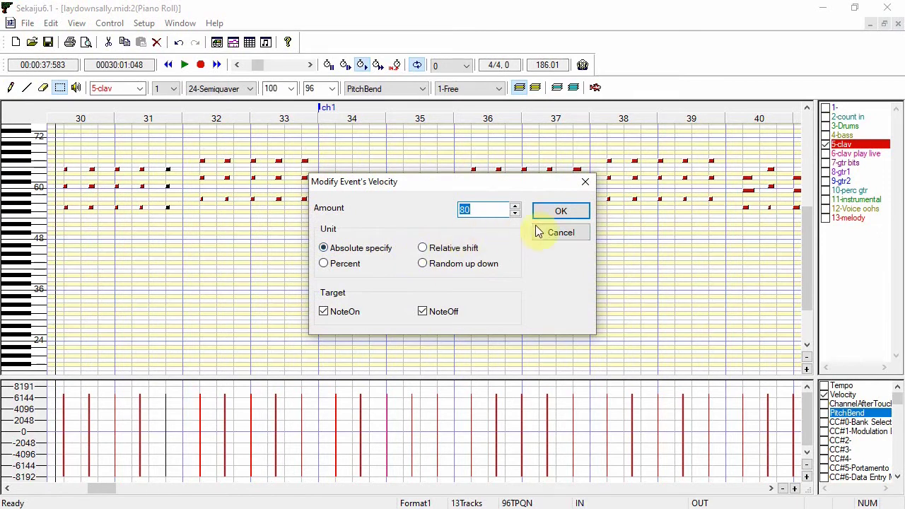
{"action": "left_click", "coordinate": [561, 215]}
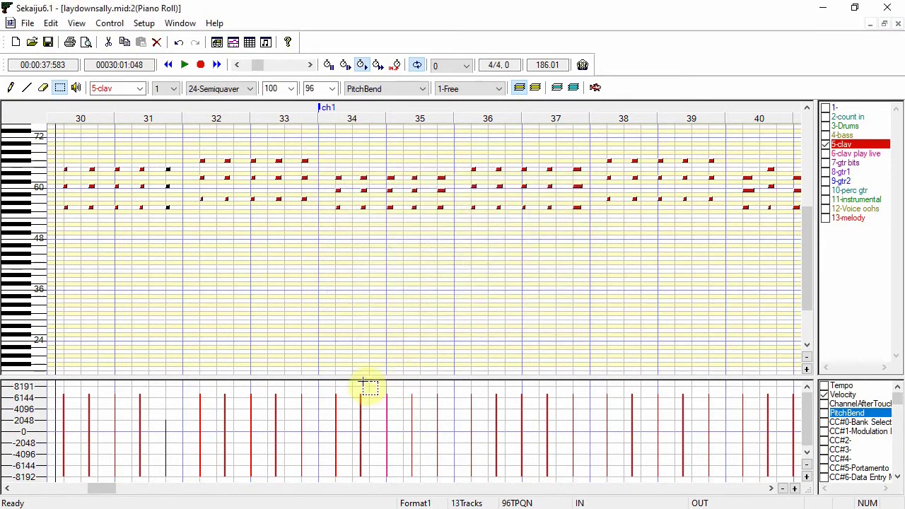
{"action": "left_click", "coordinate": [356, 343]}
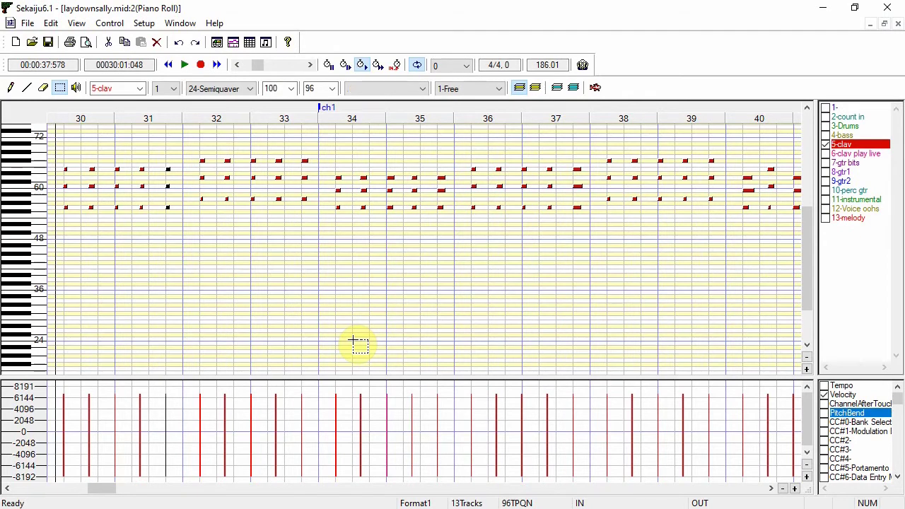
Step: Open the song as a musical score and briefly play it
{"action": "left_click", "coordinate": [266, 43]}
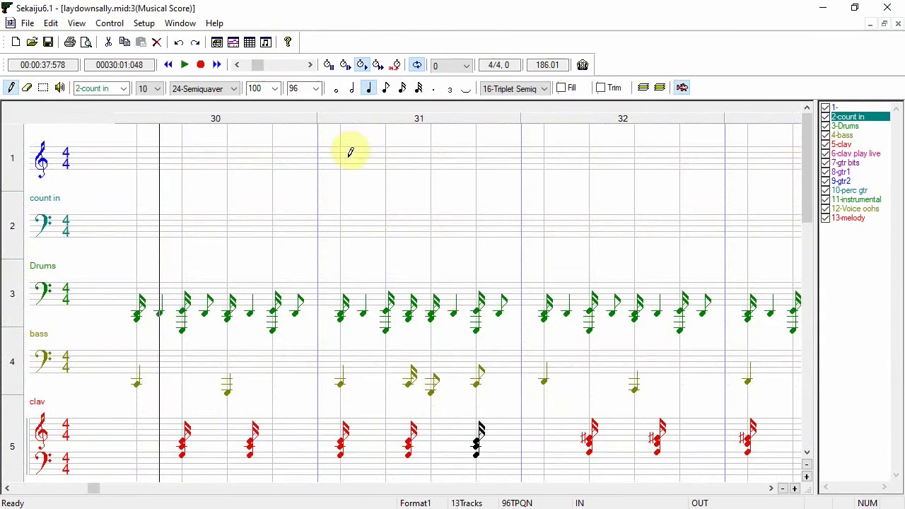
{"action": "key", "text": "space"}
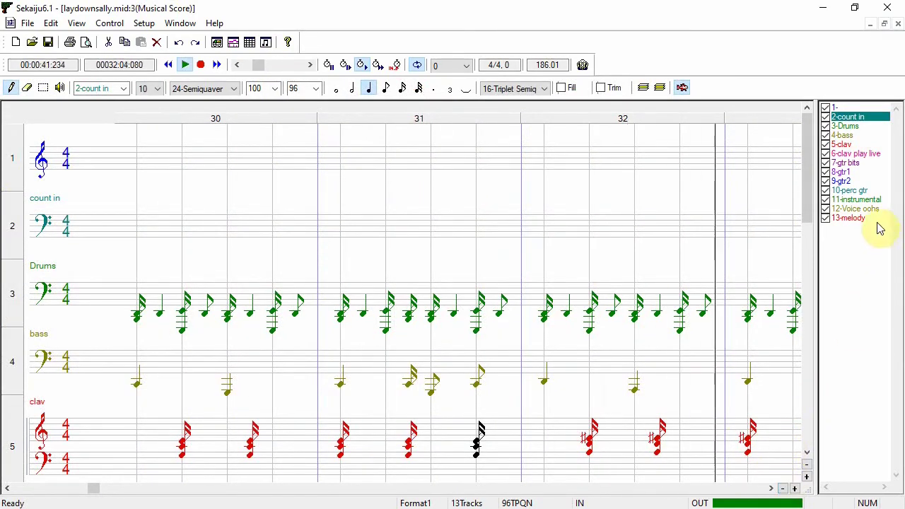
{"action": "key", "text": "space"}
Step: Show only the 5-clav staff and zoom the measure width in and back out
{"action": "left_click", "coordinate": [842, 144]}
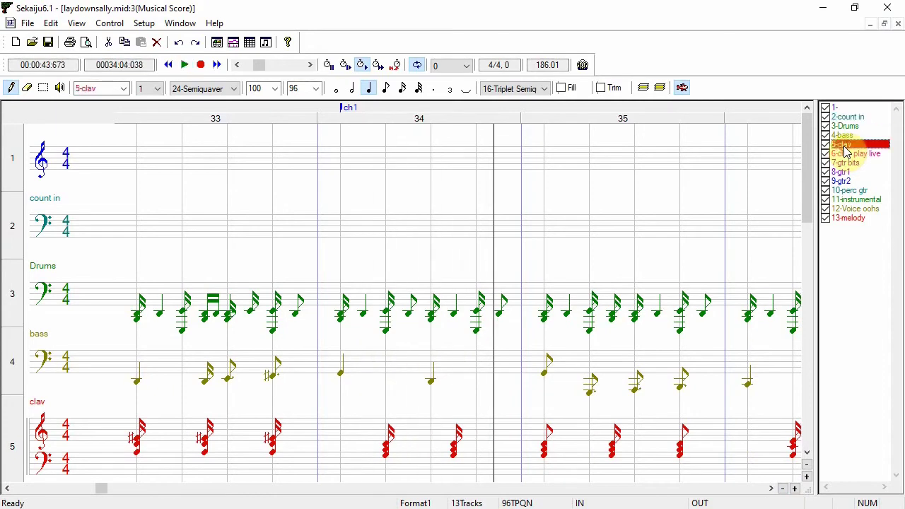
{"action": "left_click", "coordinate": [644, 88]}
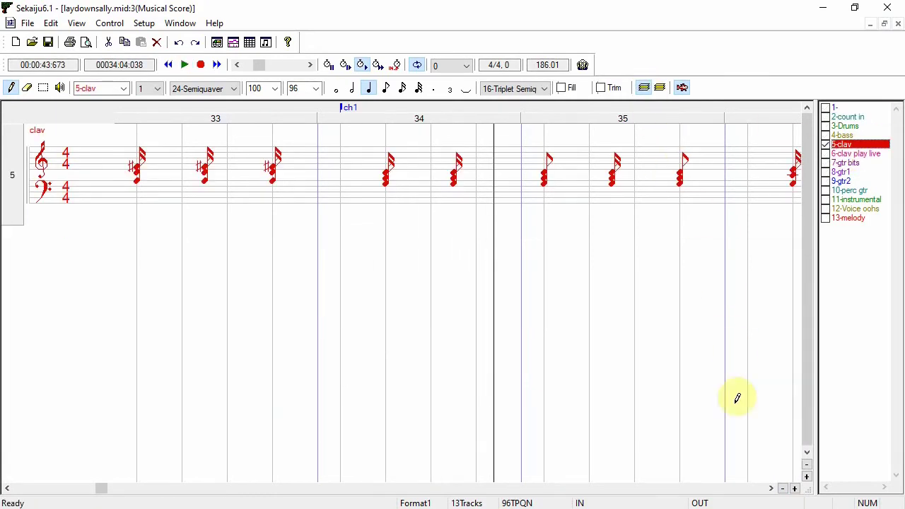
{"action": "left_click", "coordinate": [794, 488]}
{"action": "left_click", "coordinate": [795, 488]}
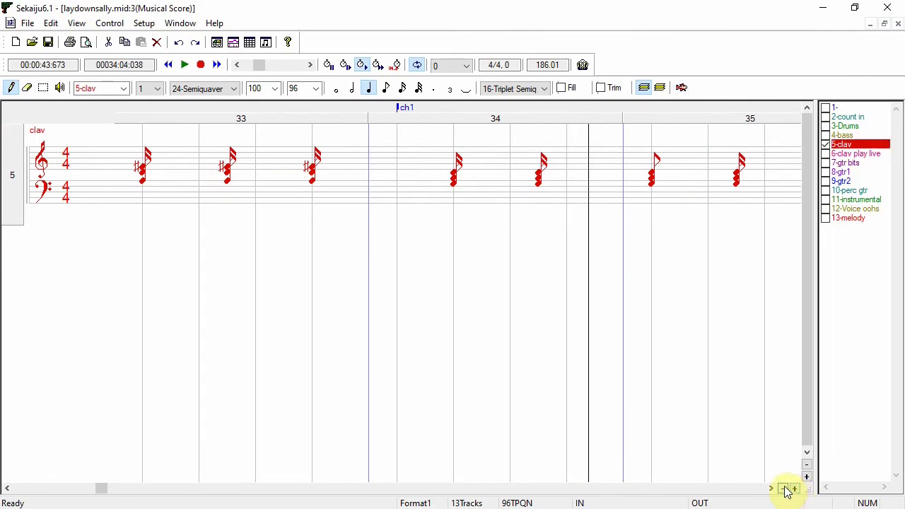
{"action": "left_click", "coordinate": [783, 488]}
{"action": "left_click", "coordinate": [784, 488]}
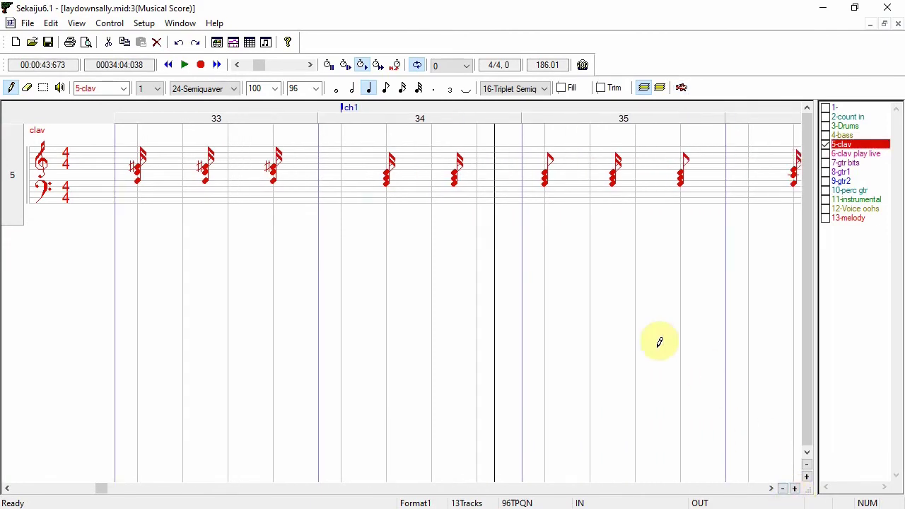
Step: View a clav note's properties and close them without changes
{"action": "right_click", "coordinate": [389, 185]}
{"action": "left_click", "coordinate": [431, 300]}
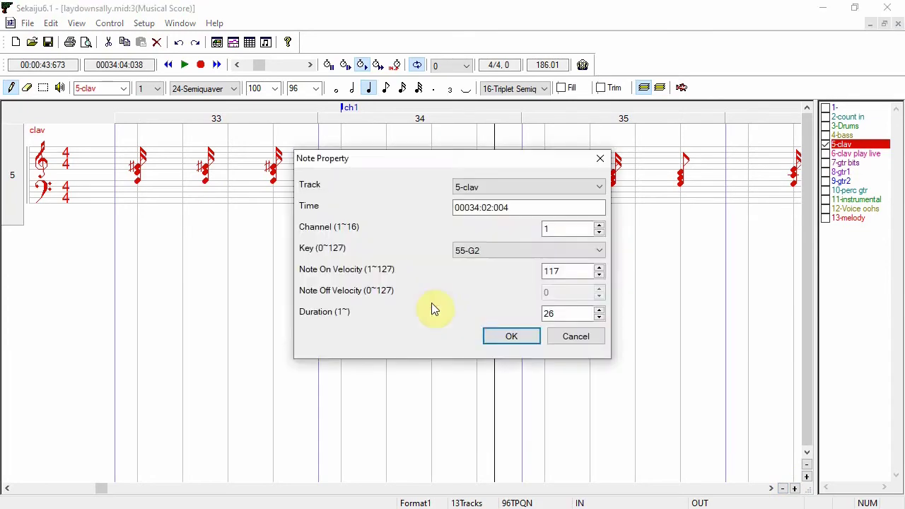
{"action": "left_click", "coordinate": [568, 335]}
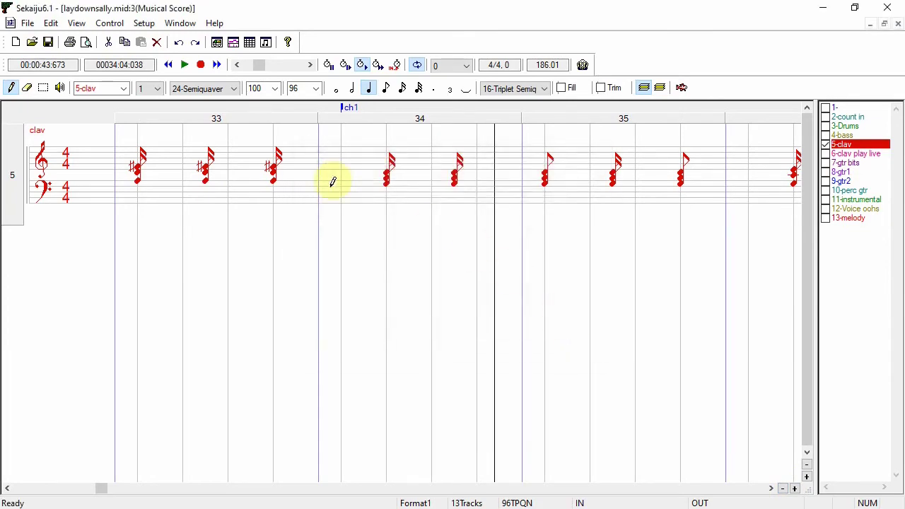
Step: Box-select the first clav chord of measure 33 and glance at the Edit menu
{"action": "left_click", "coordinate": [43, 87]}
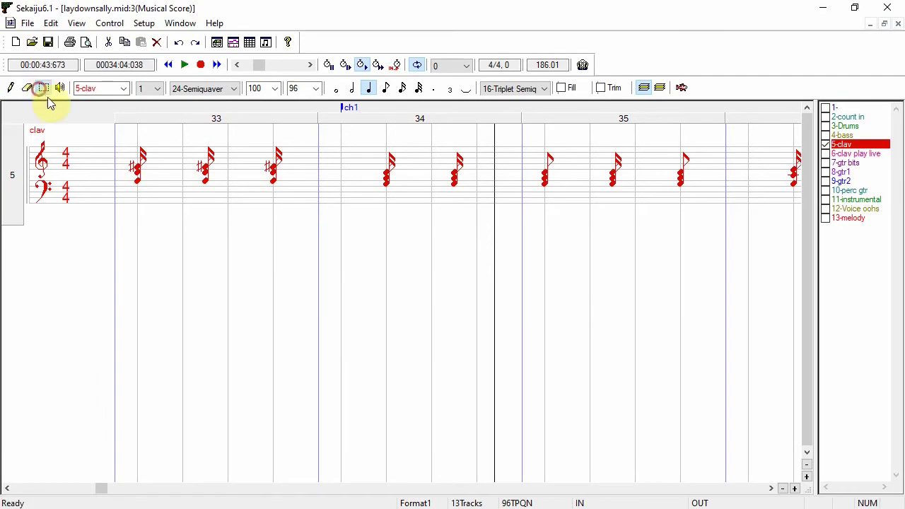
{"action": "left_click_drag", "start_coordinate": [121, 141], "coordinate": [160, 196]}
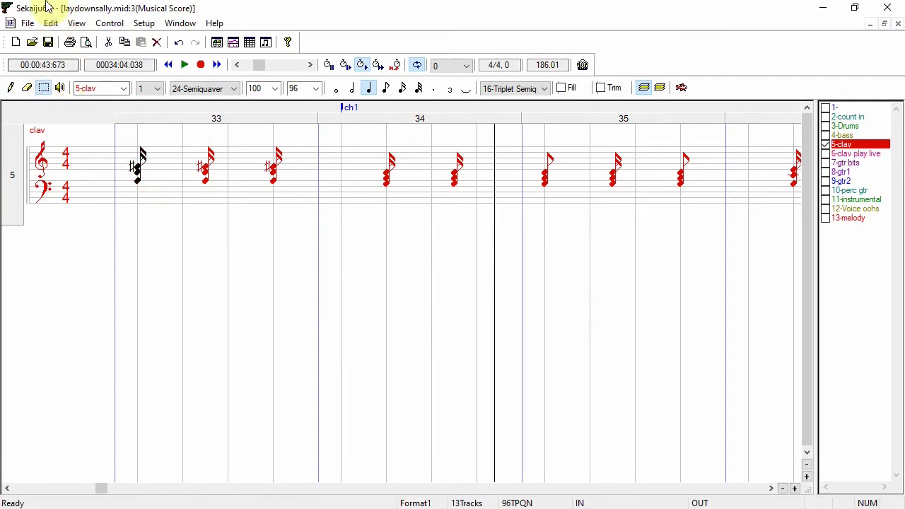
{"action": "left_click", "coordinate": [50, 23]}
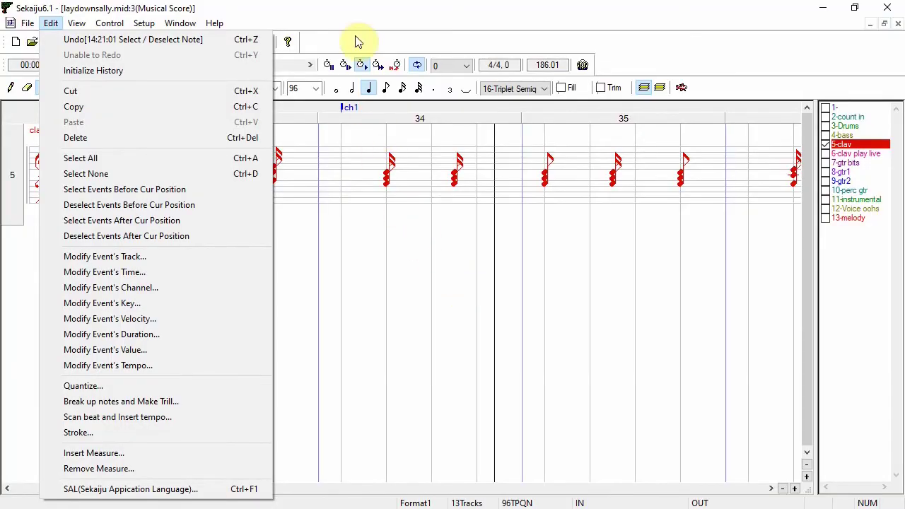
{"action": "left_click", "coordinate": [355, 37]}
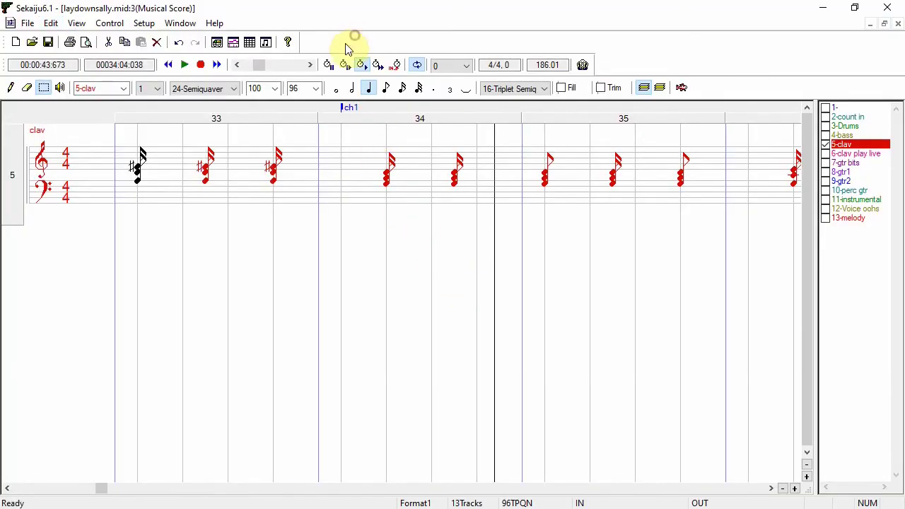
Step: Open an event list of the song, select a 13-melody Pitch Bend event, and briefly play
{"action": "left_click", "coordinate": [251, 45]}
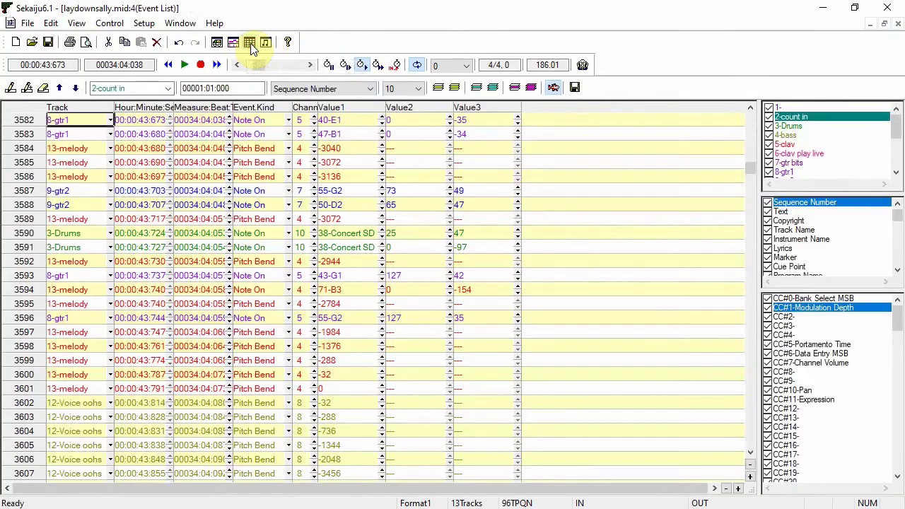
{"action": "left_click", "coordinate": [259, 149]}
{"action": "key", "text": "space"}
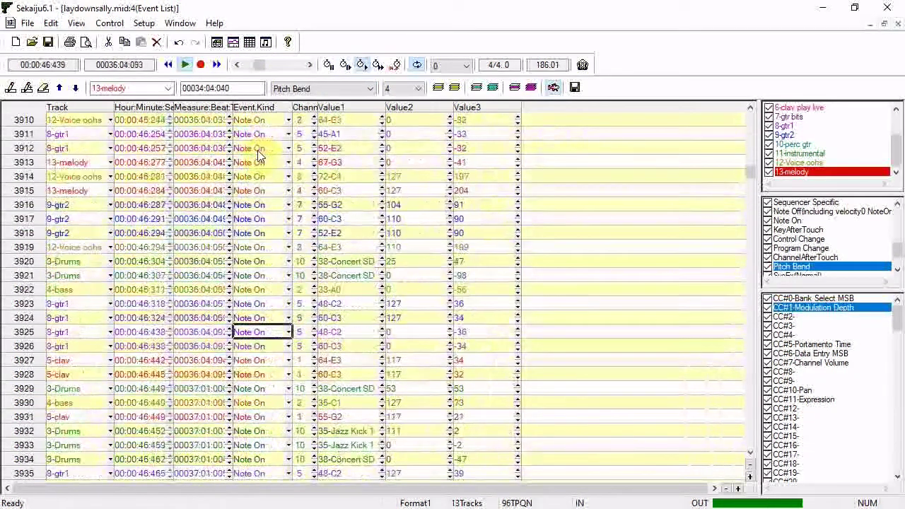
{"action": "key", "text": "space"}
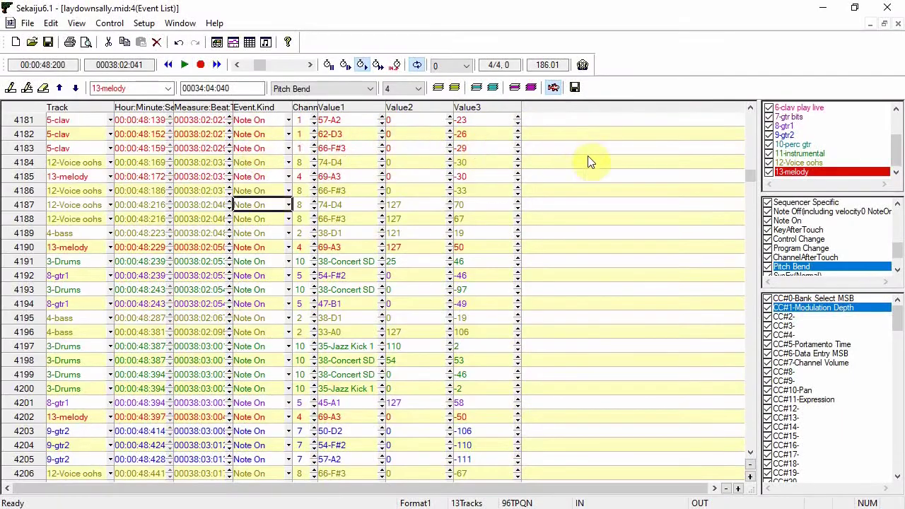
Step: Filter the event list to show only the 5-clav track's events
{"action": "scroll", "coordinate": [844, 152], "scroll_direction": "up", "scroll_amount": 2}
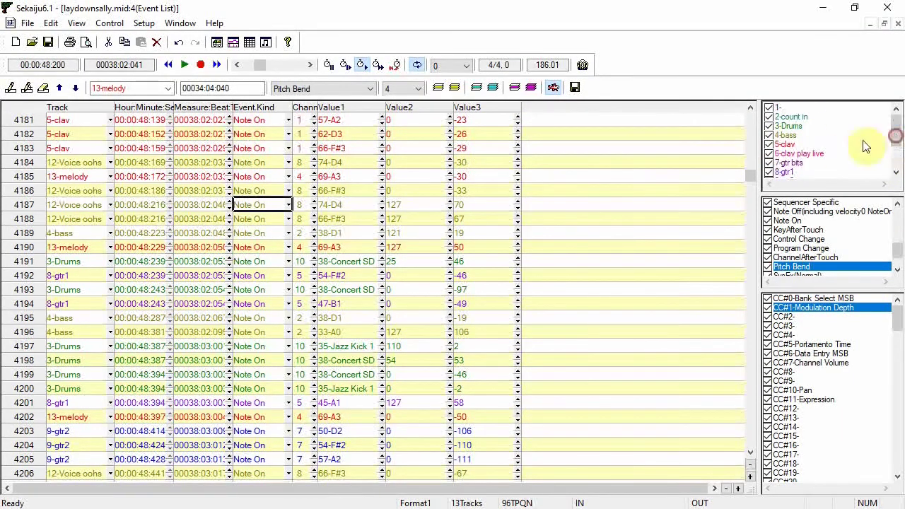
{"action": "left_click", "coordinate": [793, 144]}
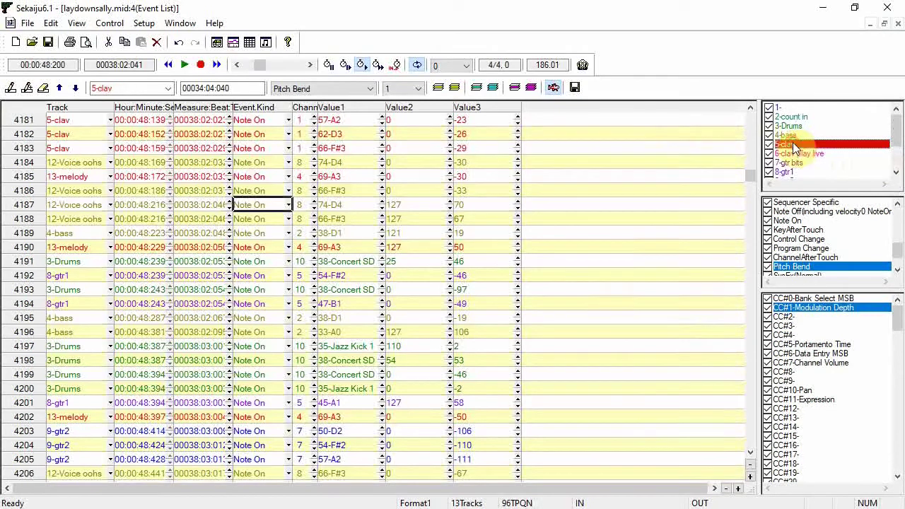
{"action": "left_click", "coordinate": [440, 88]}
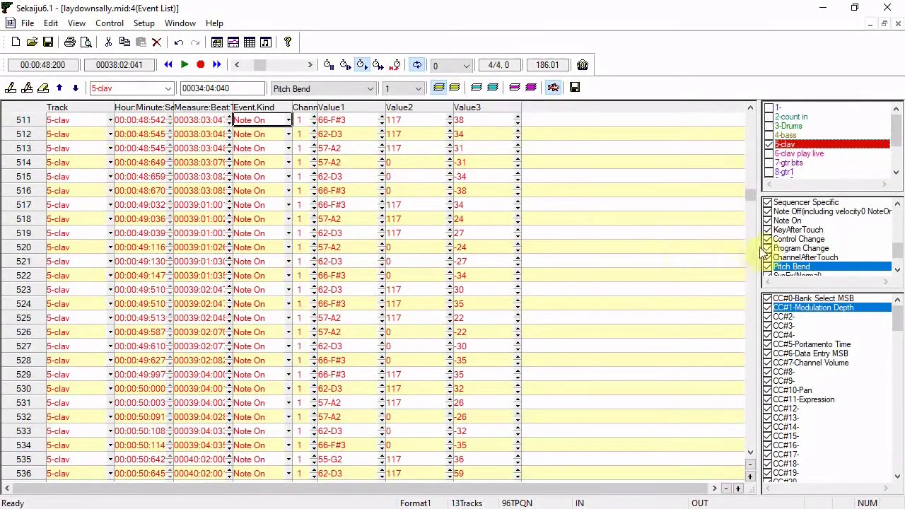
Step: Filter the event list to only the CC#10 Pan control changes from every track, hiding Note On/Off
{"action": "mouse_move", "coordinate": [897, 258]}
{"action": "left_mouse_down"}
{"action": "mouse_move", "coordinate": [897, 267]}
{"action": "mouse_move", "coordinate": [895, 251]}
{"action": "left_mouse_up"}
{"action": "left_click", "coordinate": [768, 220]}
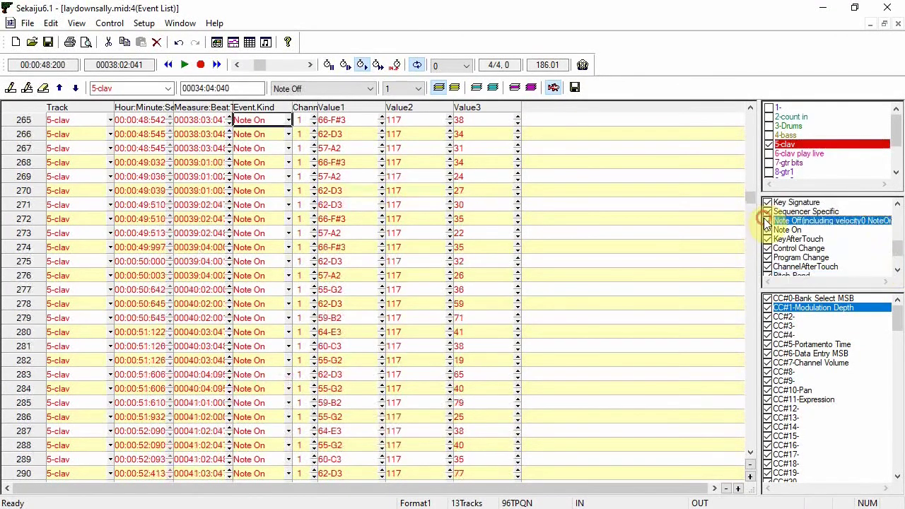
{"action": "left_click", "coordinate": [767, 230]}
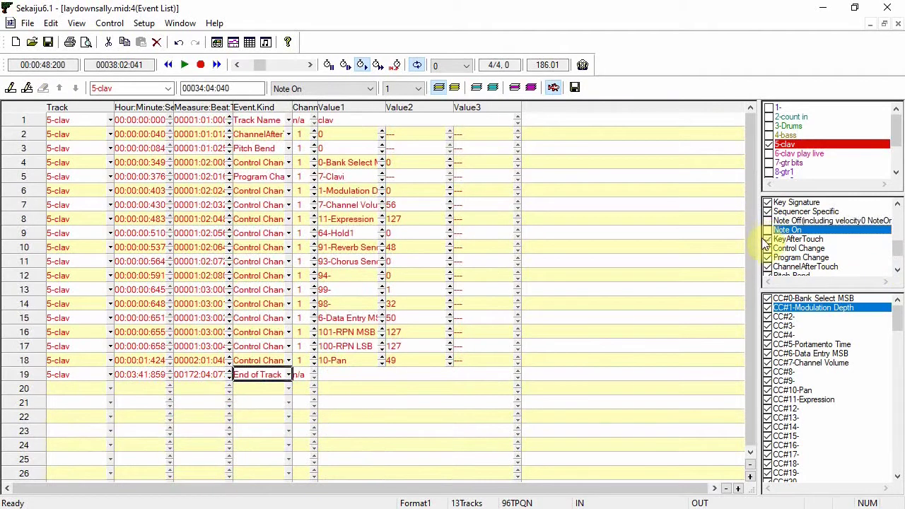
{"action": "left_click", "coordinate": [345, 362]}
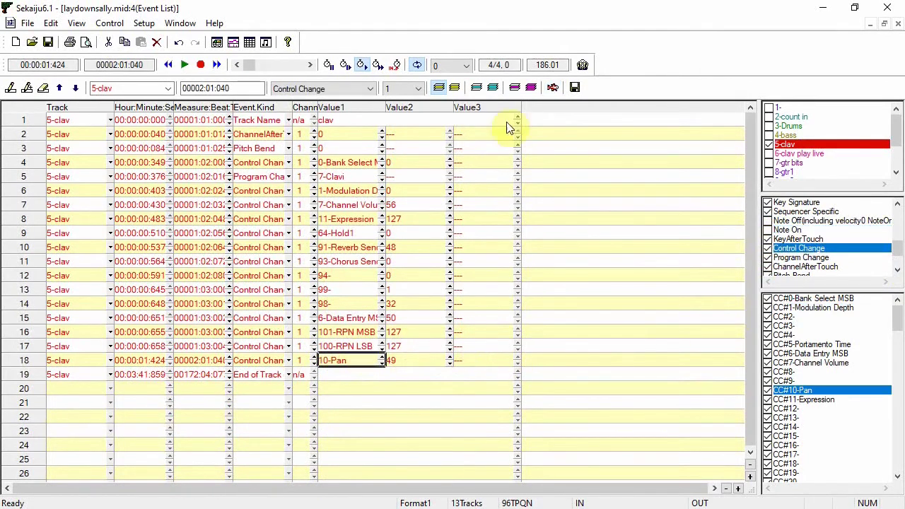
{"action": "left_click", "coordinate": [476, 87]}
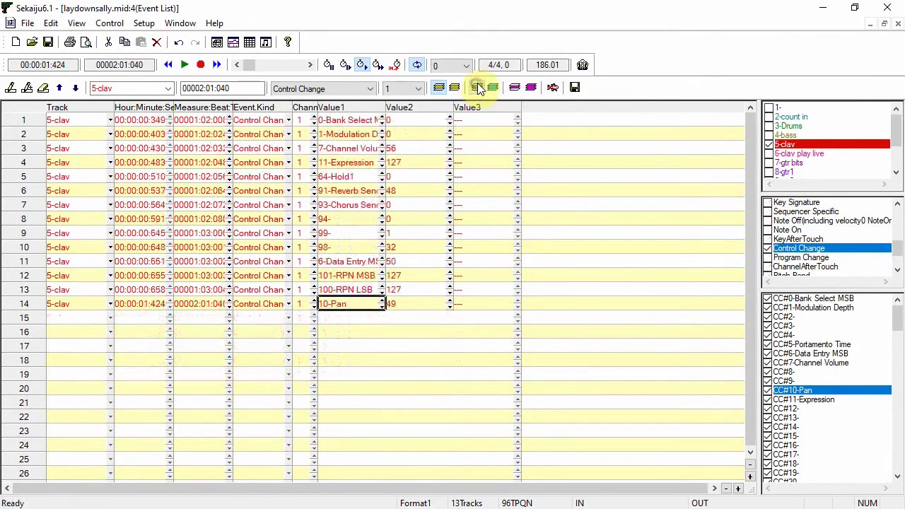
{"action": "left_click", "coordinate": [515, 87]}
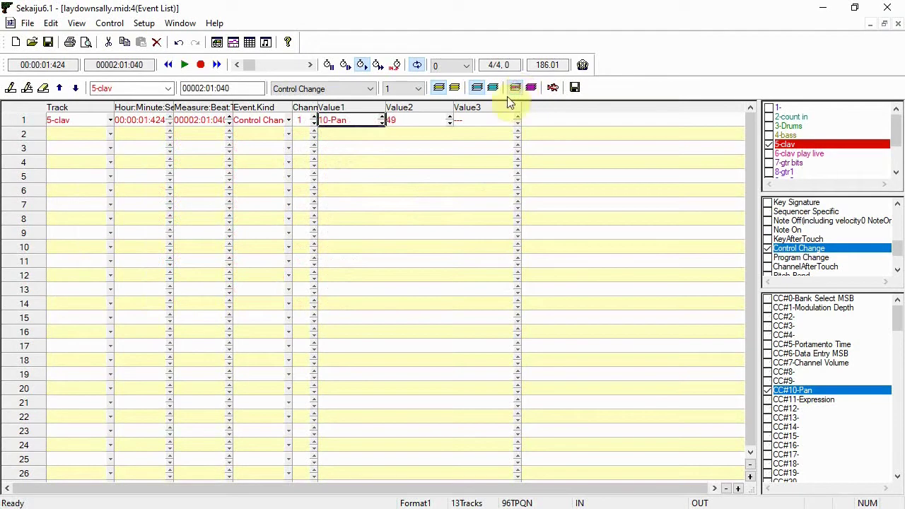
{"action": "left_click", "coordinate": [456, 87]}
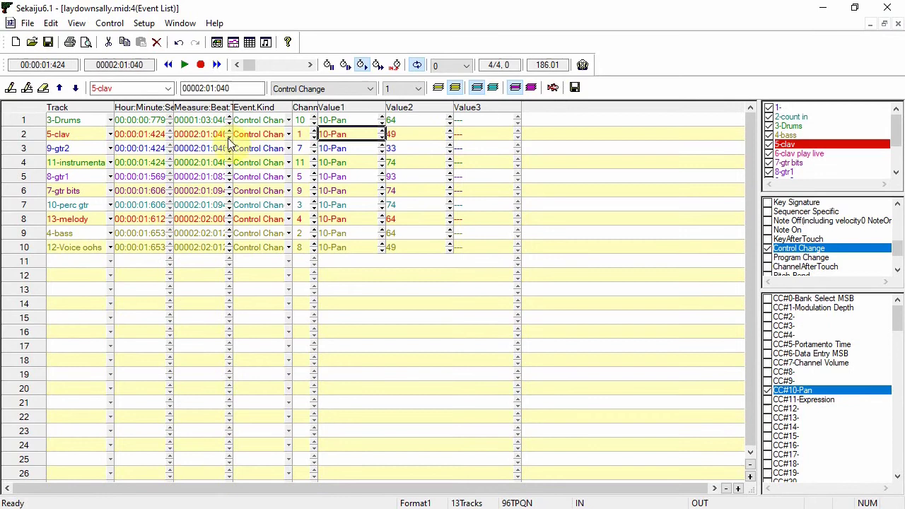
Step: Vertically tile all the song's windows and start playback
{"action": "left_click", "coordinate": [180, 23]}
{"action": "left_click", "coordinate": [182, 86]}
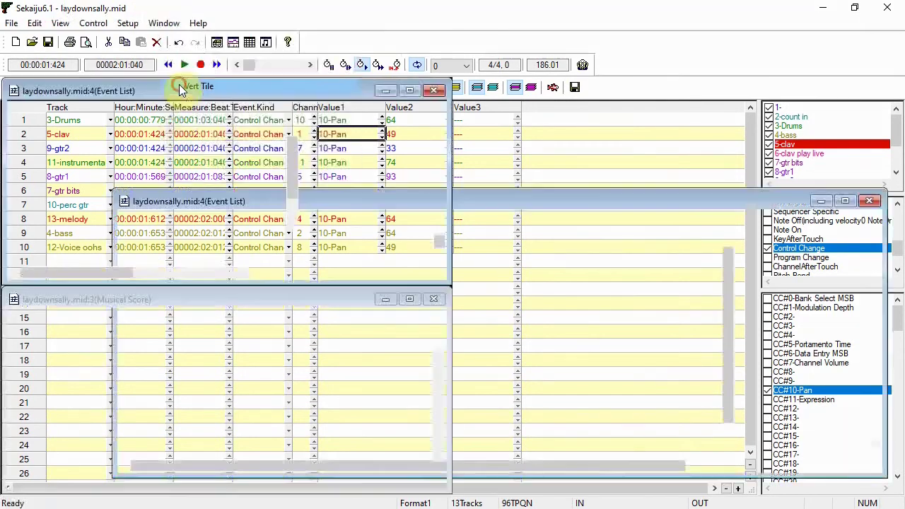
{"action": "key", "text": "space"}
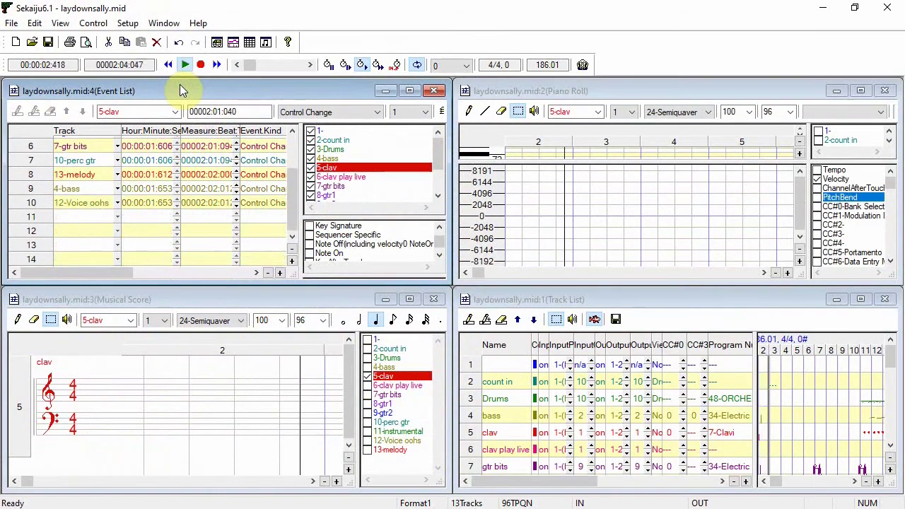